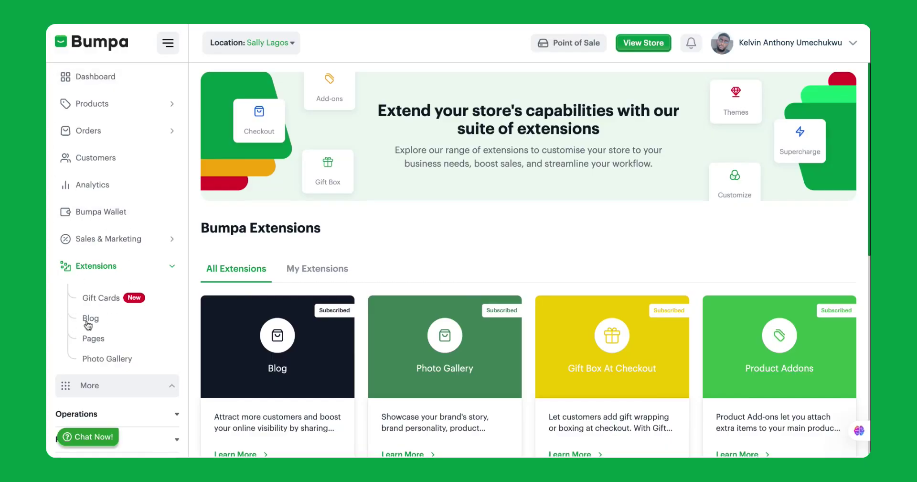
Open the settings of the Product Addons extension
{"action": "scroll", "coordinate": [330, 333], "scroll_direction": "down", "scroll_amount": 3}
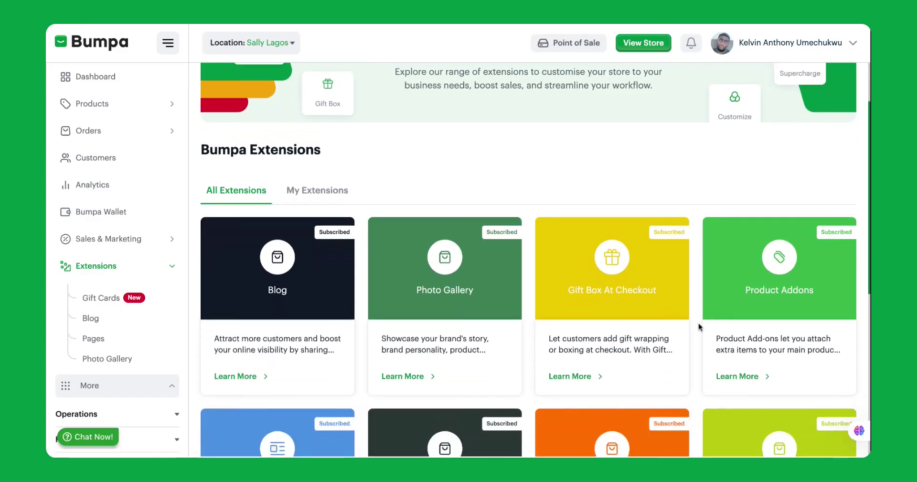
{"action": "left_click", "coordinate": [727, 382]}
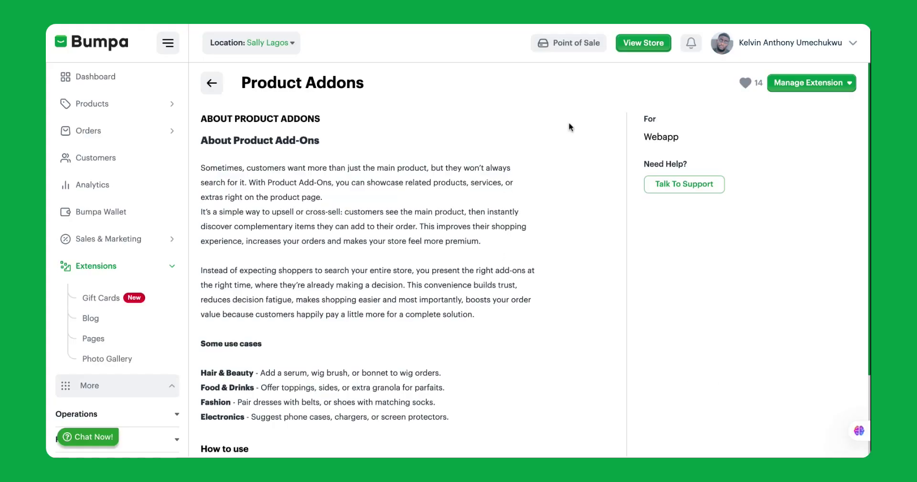
{"action": "left_click", "coordinate": [815, 91]}
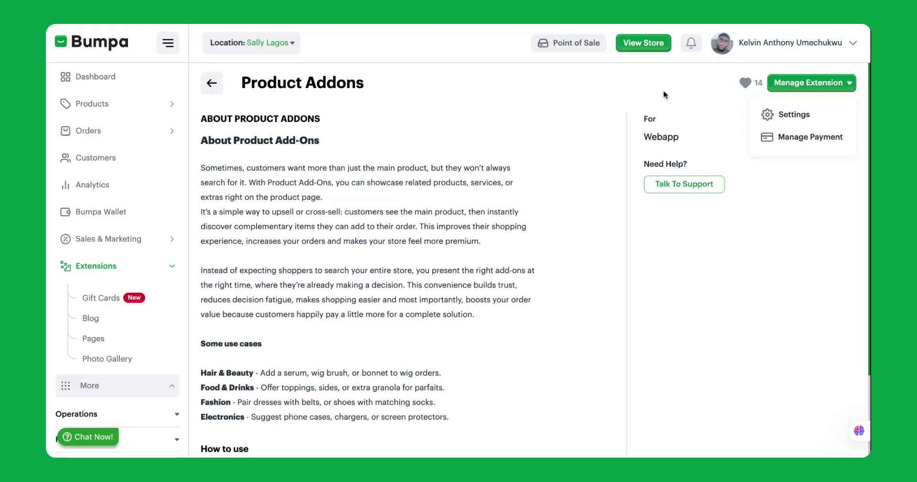
{"action": "left_click", "coordinate": [794, 115]}
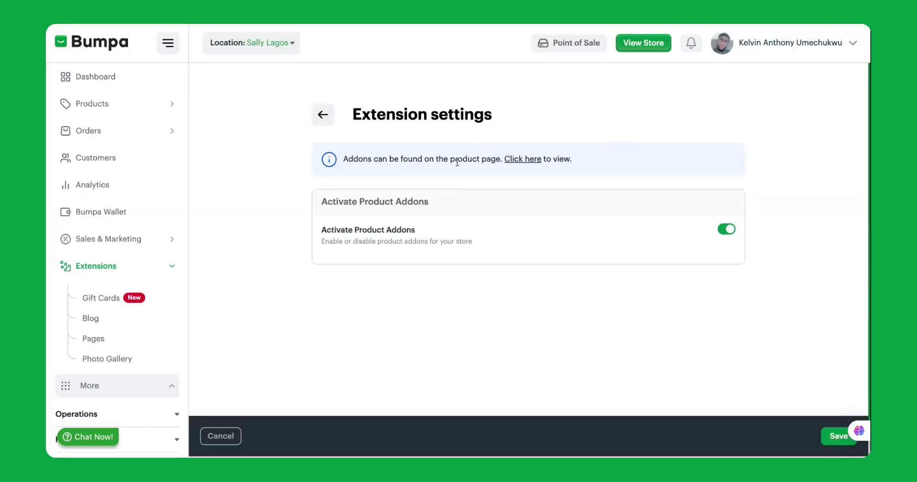
Go from the extension settings to the store's add-ons list and look through the existing add-ons
{"action": "left_click", "coordinate": [522, 159]}
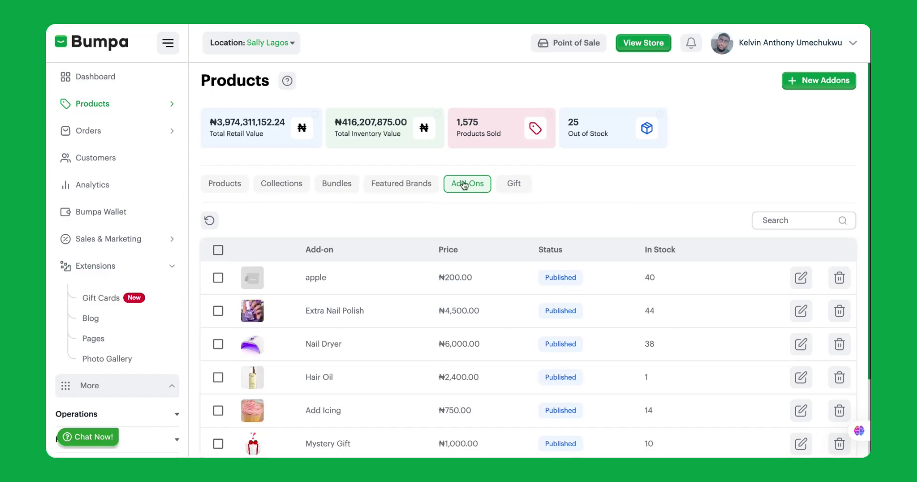
{"action": "scroll", "coordinate": [343, 334], "scroll_direction": "down", "scroll_amount": 3}
{"action": "scroll", "coordinate": [343, 333], "scroll_direction": "up", "scroll_amount": 3}
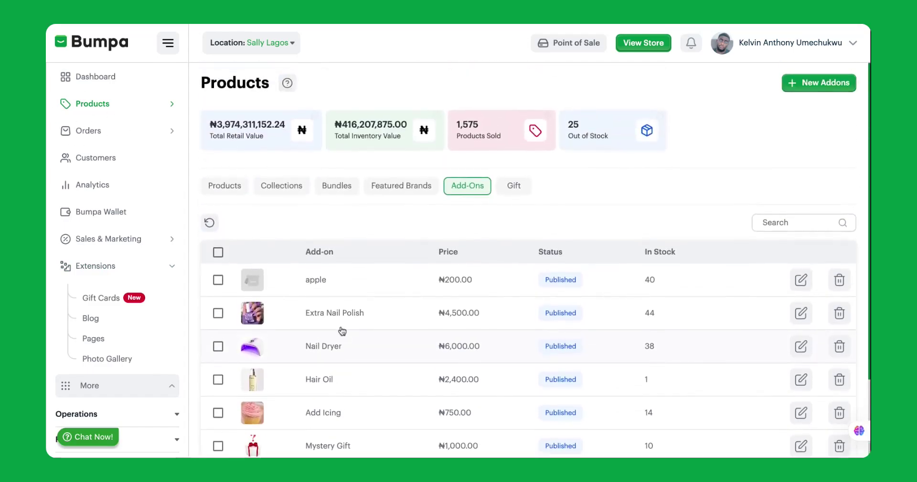
{"action": "scroll", "coordinate": [344, 336], "scroll_direction": "down", "scroll_amount": 2}
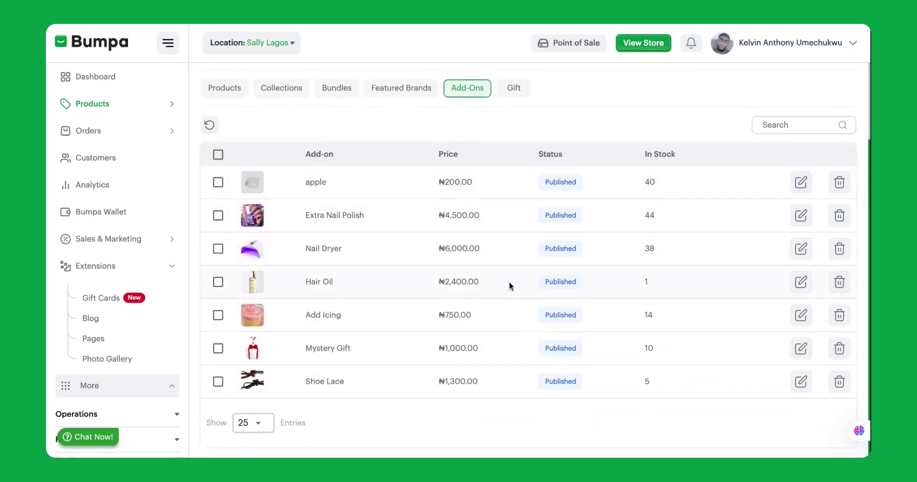
{"action": "scroll", "coordinate": [527, 270], "scroll_direction": "up", "scroll_amount": 2}
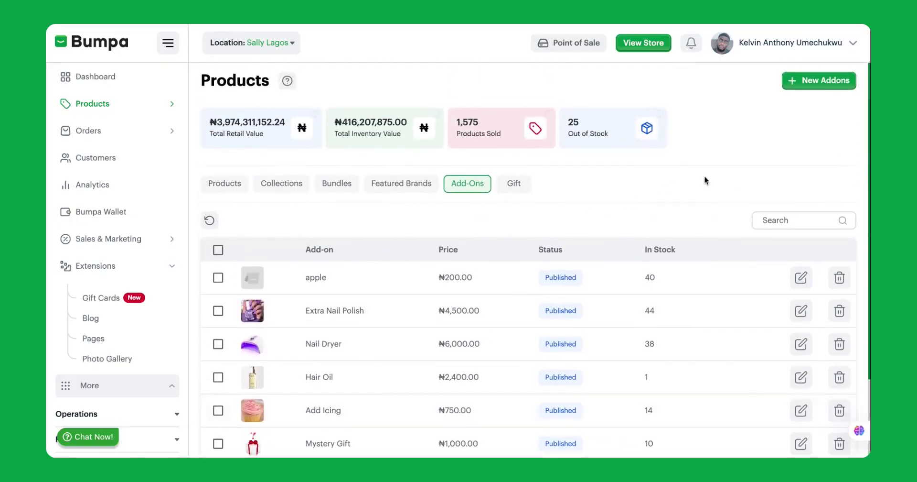
Start a new add-on and upload the cuticle oil bottle image without cropping it
{"action": "left_click", "coordinate": [812, 84]}
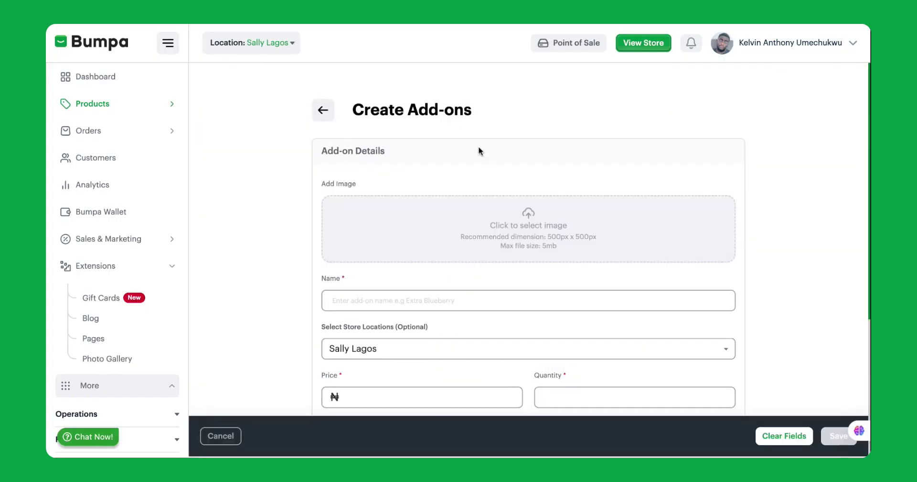
{"action": "scroll", "coordinate": [448, 276], "scroll_direction": "down", "scroll_amount": 5}
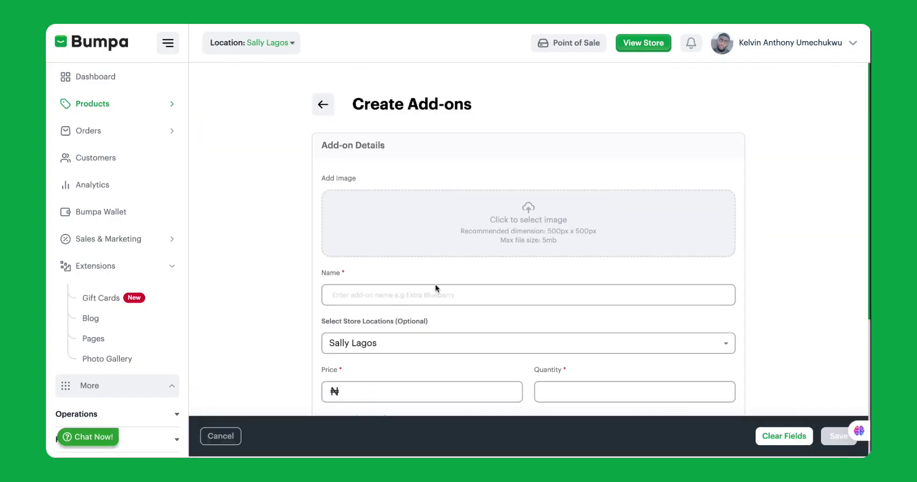
{"action": "scroll", "coordinate": [436, 286], "scroll_direction": "up", "scroll_amount": 5}
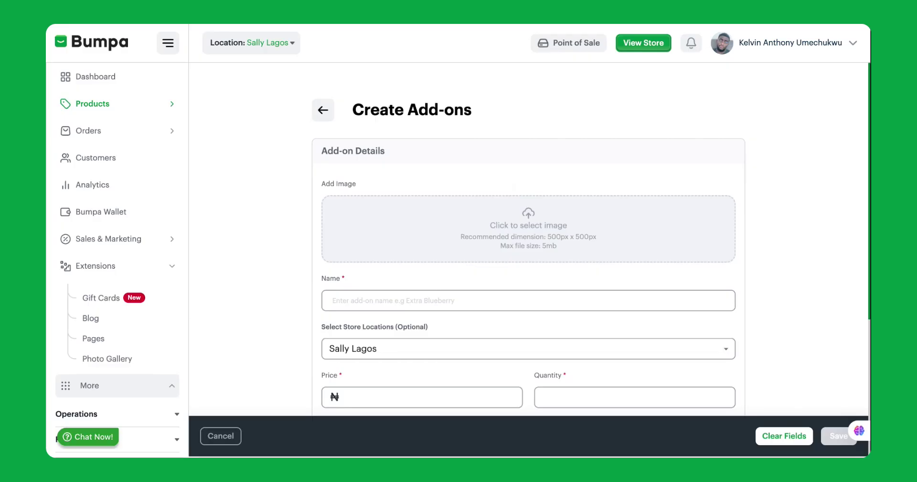
{"action": "left_click", "coordinate": [529, 220]}
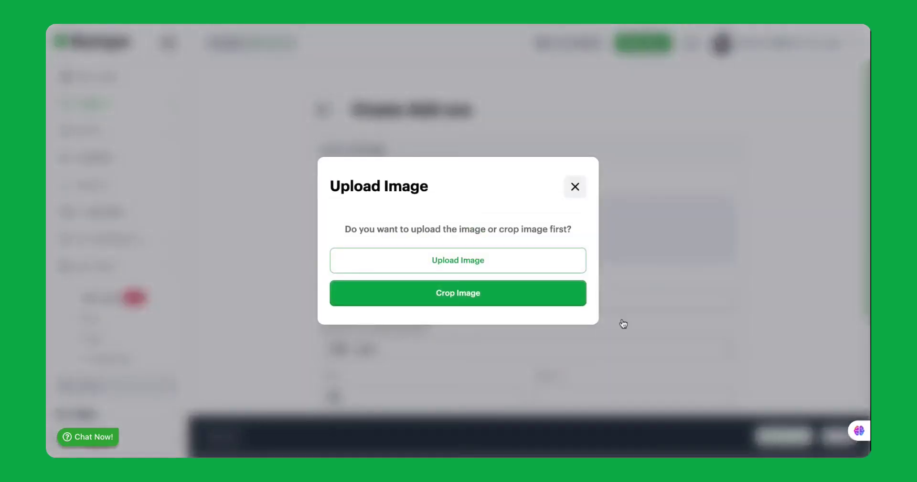
{"action": "left_click", "coordinate": [514, 258]}
{"action": "scroll", "coordinate": [513, 257], "scroll_direction": "down", "scroll_amount": 3}
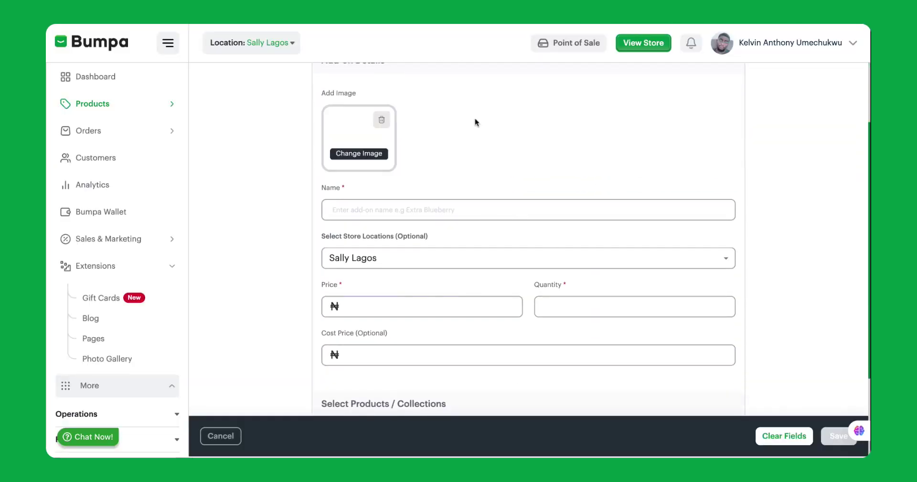
{"action": "scroll", "coordinate": [446, 225], "scroll_direction": "up", "scroll_amount": 1}
Name the add-on Cuticle Oil
{"action": "left_click", "coordinate": [400, 223]}
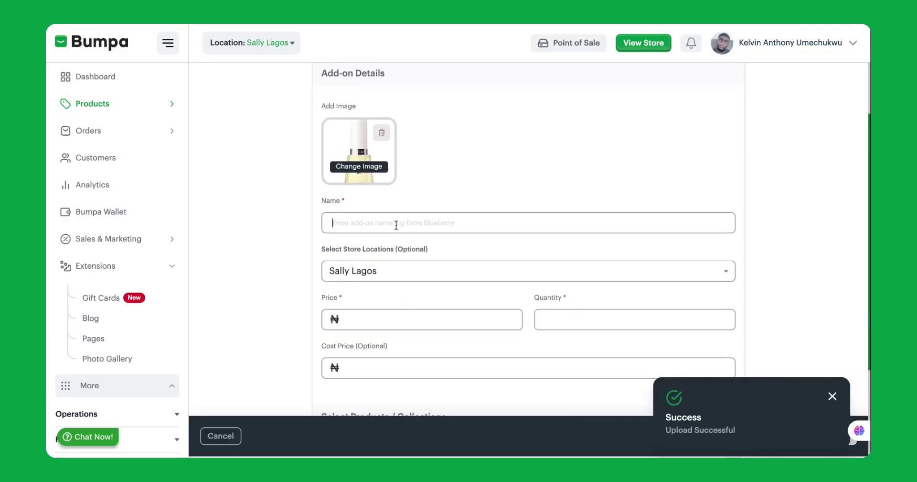
{"action": "type", "text": "C"}
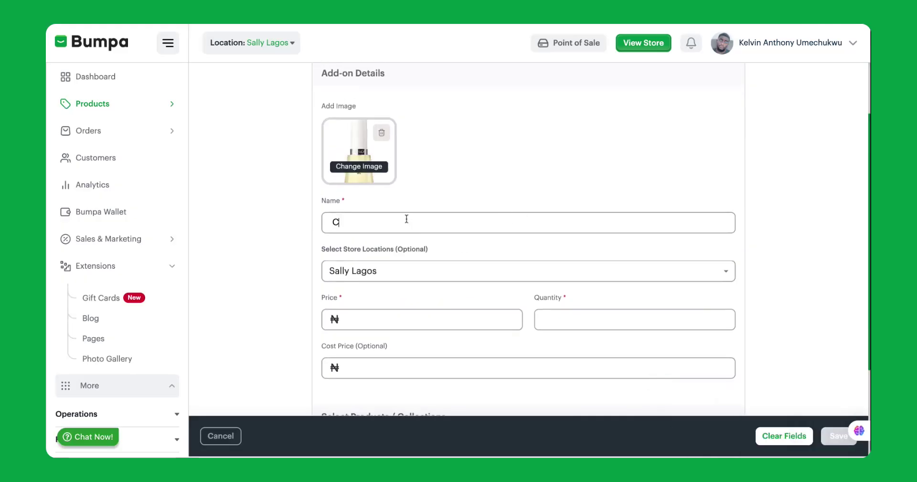
{"action": "type", "text": "uticle Oil"}
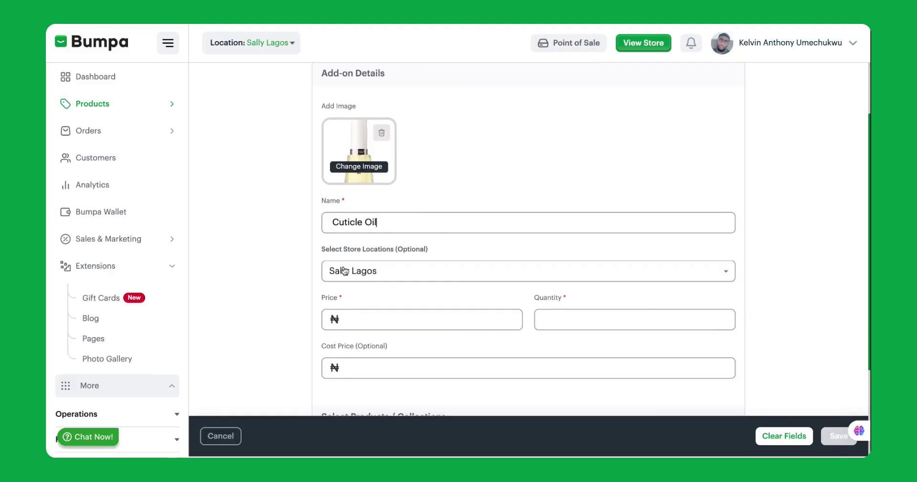
Assign the Cuticle Oil add-on to both the Sally Abuja and Sally Lagos store locations
{"action": "left_click", "coordinate": [363, 272]}
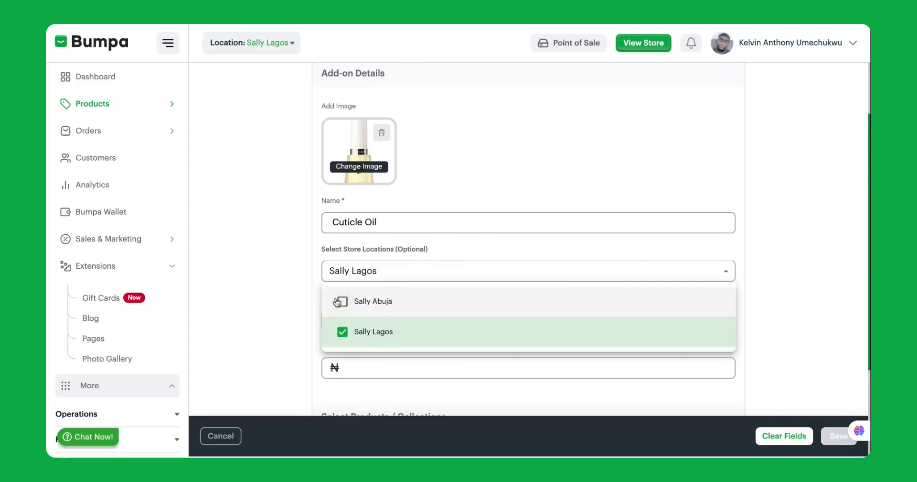
{"action": "left_click", "coordinate": [344, 333]}
{"action": "left_click", "coordinate": [342, 301]}
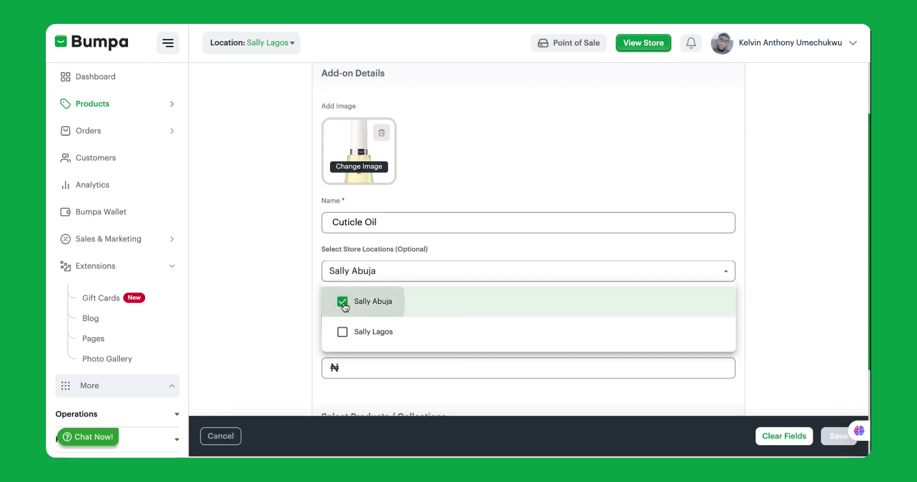
{"action": "left_click", "coordinate": [342, 331]}
{"action": "left_click", "coordinate": [458, 248]}
Set the add-on's price to ₦3,000, quantity to 20 and cost price to ₦2,500
{"action": "scroll", "coordinate": [420, 258], "scroll_direction": "down", "scroll_amount": 2}
{"action": "left_click", "coordinate": [374, 254]}
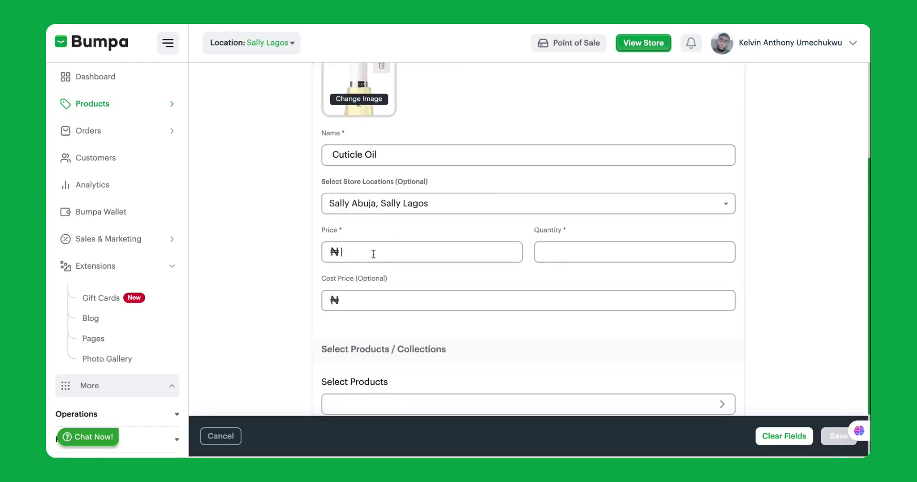
{"action": "type", "text": "2000"}
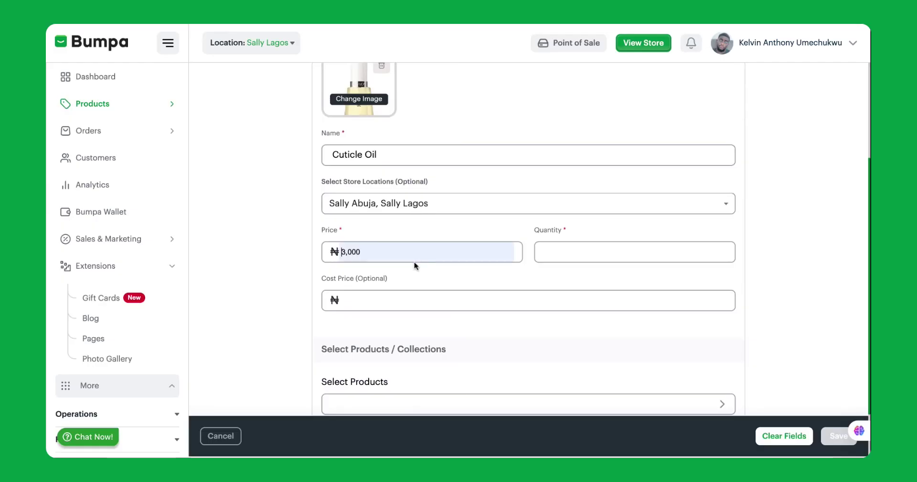
{"action": "key", "text": "ctrl+a"}
{"action": "type", "text": "3000"}
{"action": "left_click", "coordinate": [562, 251]}
{"action": "type", "text": "20"}
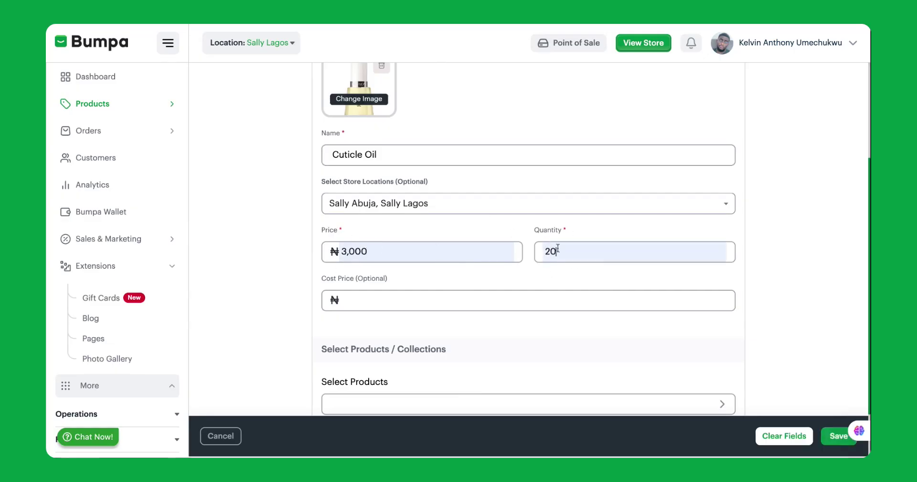
{"action": "left_click", "coordinate": [362, 306]}
{"action": "type", "text": "2500"}
{"action": "scroll", "coordinate": [423, 297], "scroll_direction": "down", "scroll_amount": 2}
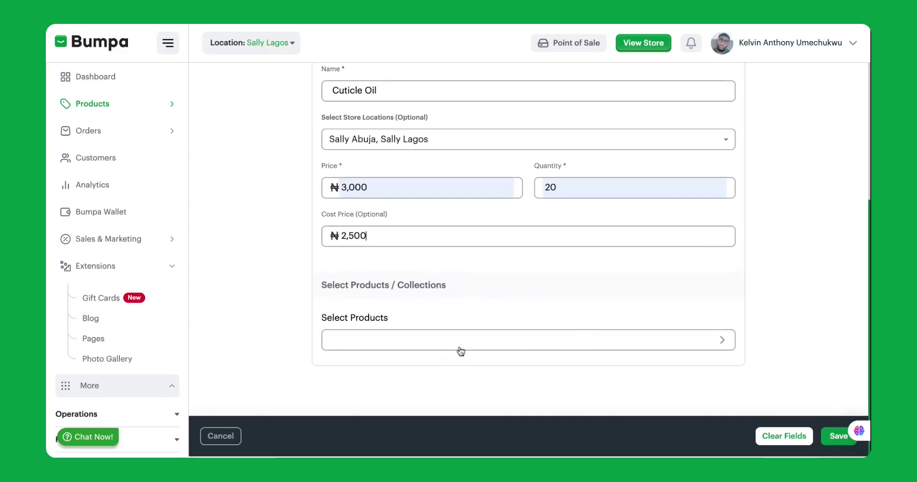
Link the Cuticle Oil add-on to the Kemi Handcream product and save the product selection
{"action": "left_click", "coordinate": [478, 342]}
{"action": "left_click", "coordinate": [619, 295]}
{"action": "left_click", "coordinate": [831, 436]}
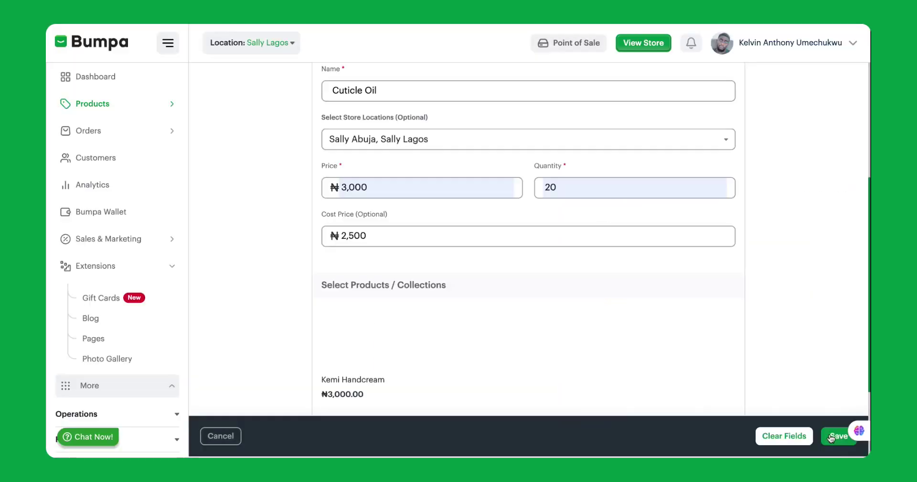
Review the Cuticle Oil add-on's details and check its linked product selection
{"action": "scroll", "coordinate": [640, 316], "scroll_direction": "down", "scroll_amount": 3}
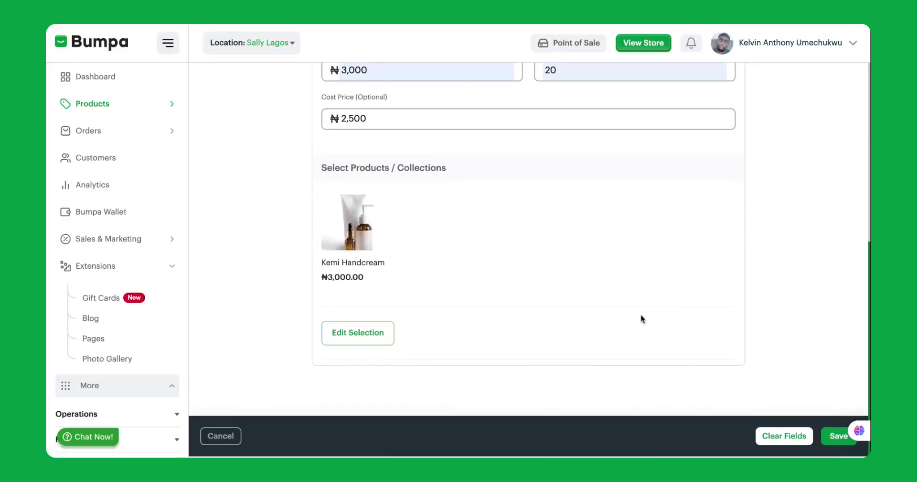
{"action": "scroll", "coordinate": [640, 315], "scroll_direction": "up", "scroll_amount": 1}
{"action": "scroll", "coordinate": [440, 297], "scroll_direction": "up", "scroll_amount": 3}
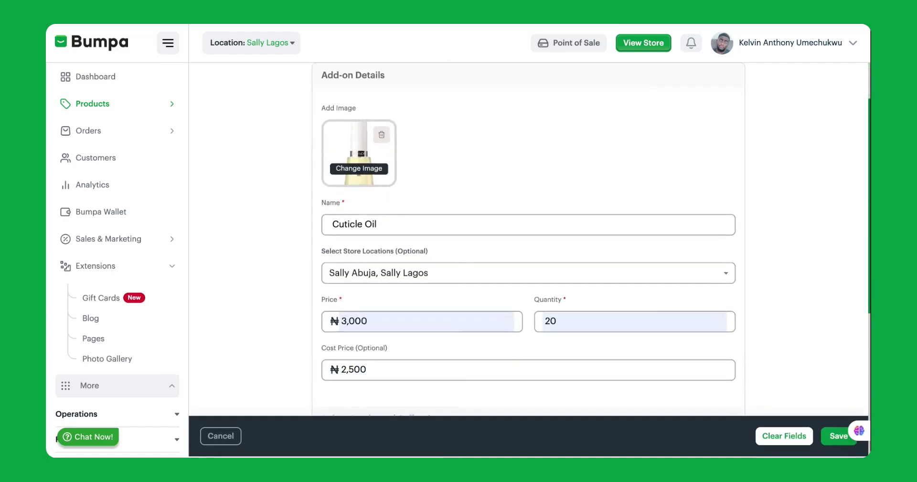
{"action": "scroll", "coordinate": [440, 297], "scroll_direction": "down", "scroll_amount": 6}
{"action": "left_click", "coordinate": [343, 336]}
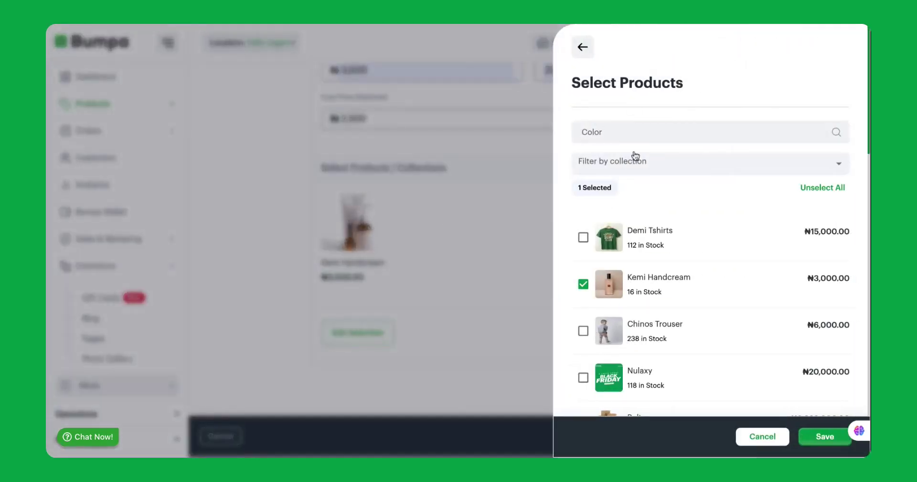
{"action": "left_click", "coordinate": [809, 436]}
Save the Cuticle Oil add-on and dismiss the notification
{"action": "scroll", "coordinate": [477, 124], "scroll_direction": "up", "scroll_amount": 5}
{"action": "scroll", "coordinate": [473, 110], "scroll_direction": "down", "scroll_amount": 5}
{"action": "left_click", "coordinate": [840, 436]}
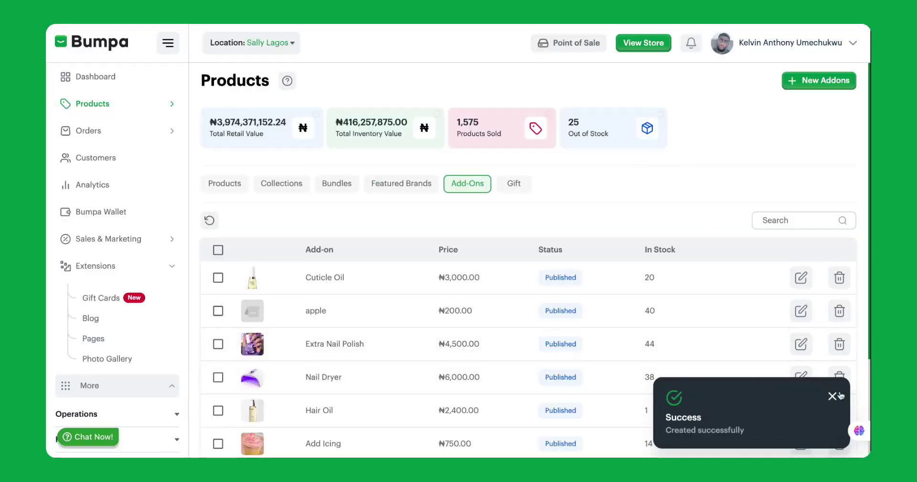
{"action": "left_click", "coordinate": [833, 395]}
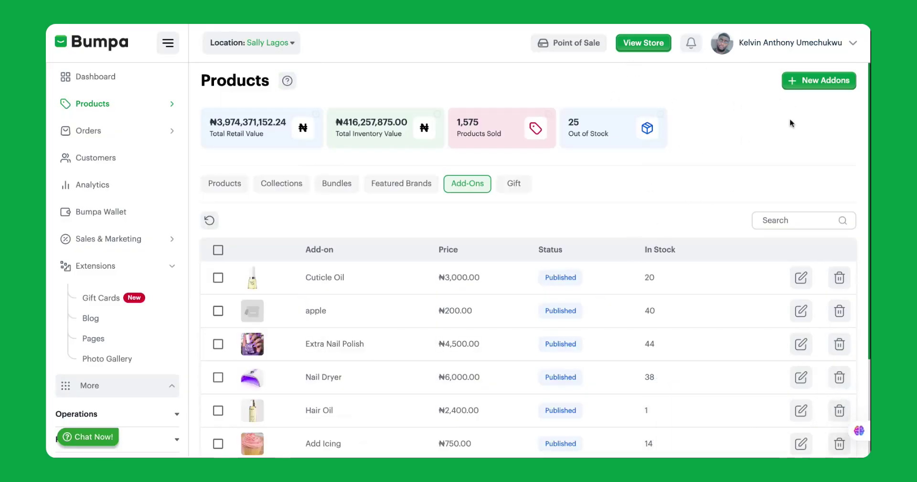
Start another add-on with an uncropped nail polish image and name it Nail Polish
{"action": "left_click", "coordinate": [820, 79]}
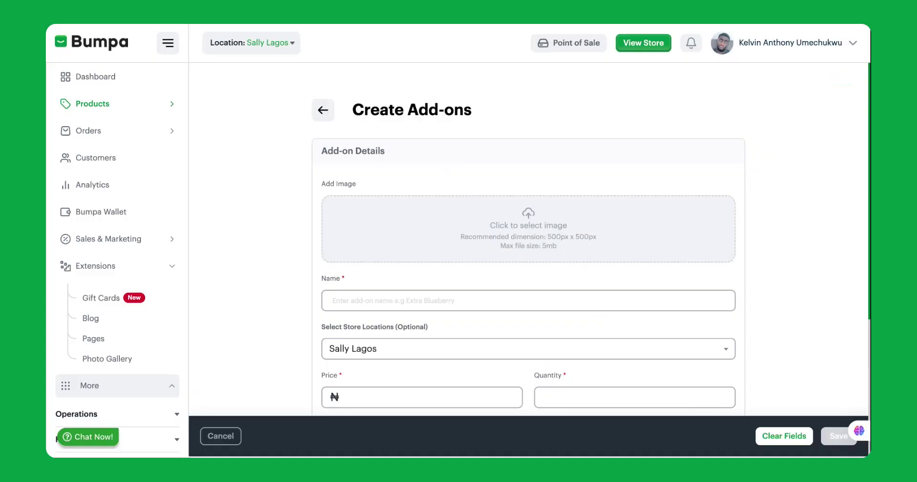
{"action": "left_click", "coordinate": [598, 201]}
{"action": "left_click", "coordinate": [478, 259]}
{"action": "scroll", "coordinate": [454, 257], "scroll_direction": "down", "scroll_amount": 3}
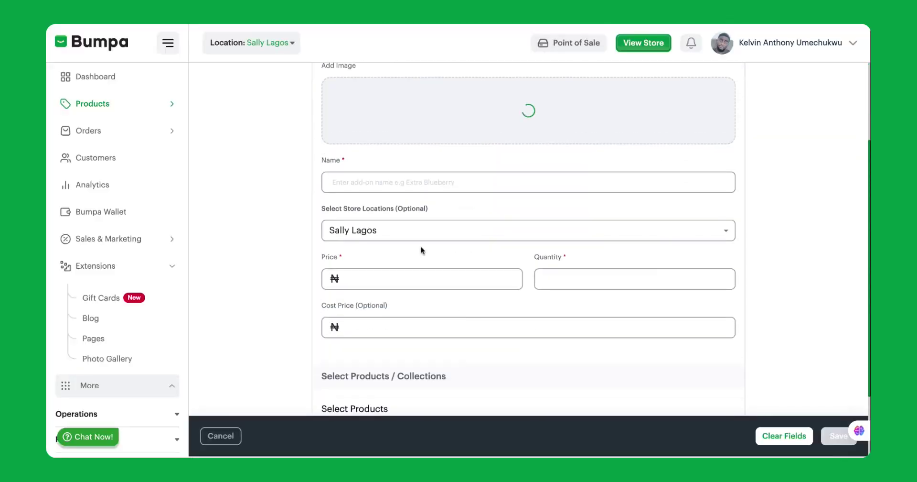
{"action": "type", "text": "Nail"}
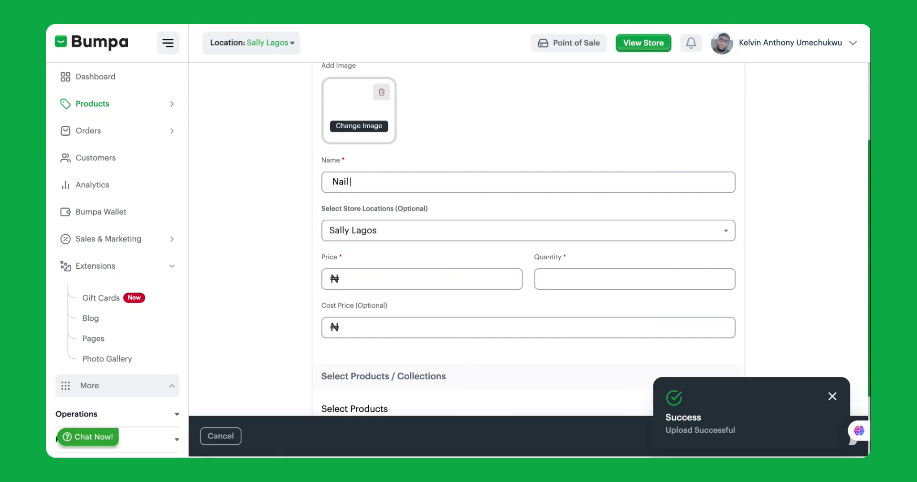
{"action": "type", "text": " Polish"}
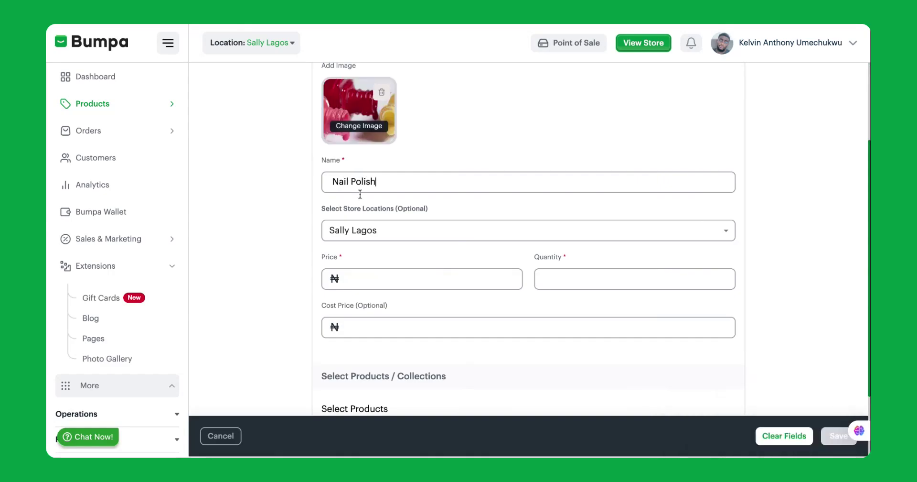
{"action": "left_click", "coordinate": [349, 260]}
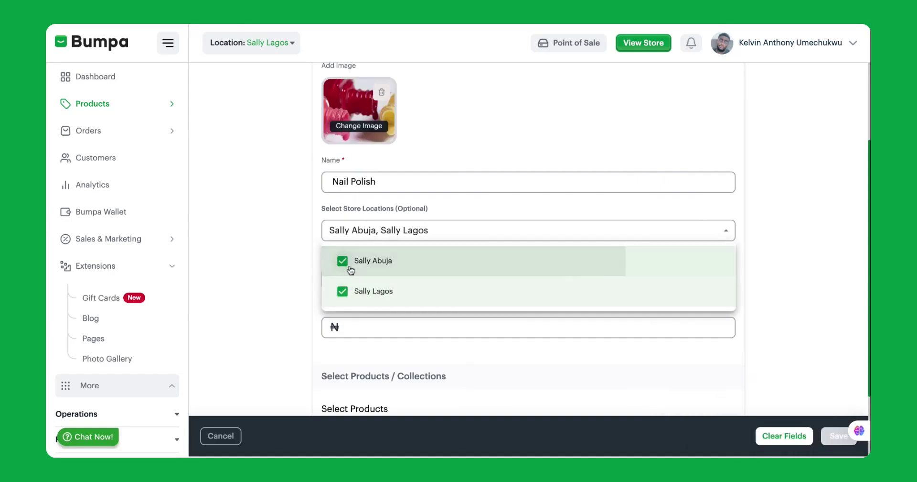
{"action": "left_click", "coordinate": [314, 273]}
{"action": "left_click", "coordinate": [387, 235]}
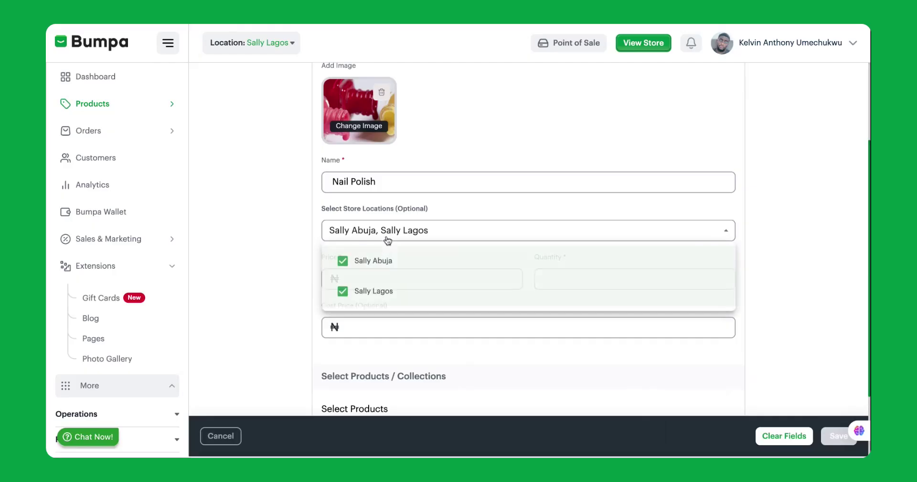
{"action": "left_click", "coordinate": [343, 261]}
{"action": "left_click", "coordinate": [308, 269]}
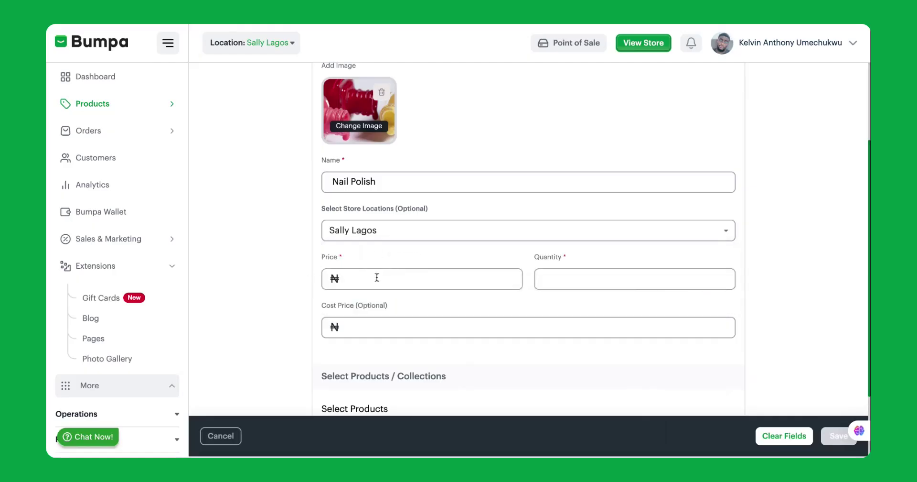
Set the Nail Polish add-on's price to ₦4,000, quantity to 15 and cost price to ₦3,000
{"action": "left_click", "coordinate": [570, 278]}
{"action": "type", "text": "15"}
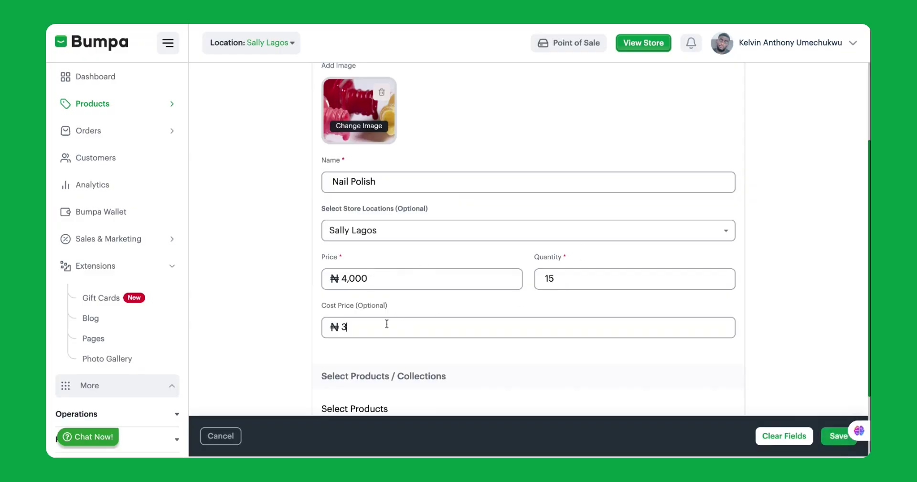
{"action": "scroll", "coordinate": [415, 354], "scroll_direction": "down", "scroll_amount": 2}
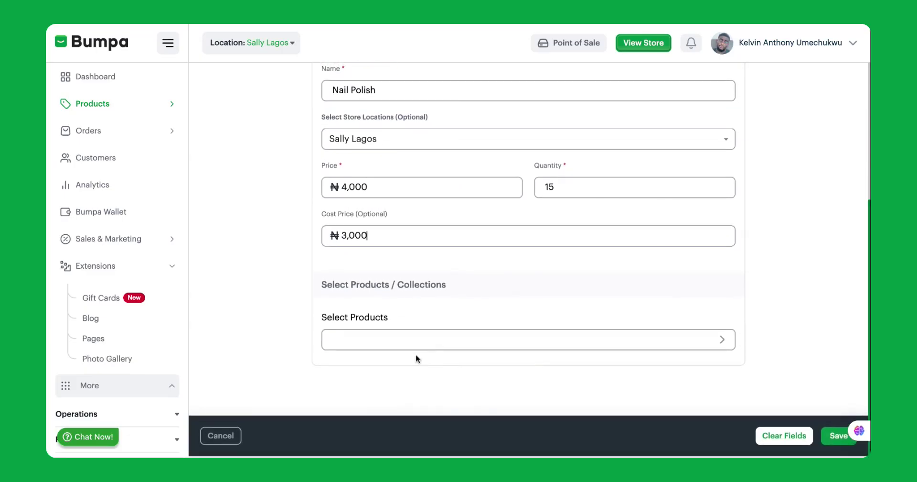
Link the Nail Polish add-on to the Kemi Handcream product and save the add-on
{"action": "left_click", "coordinate": [431, 345]}
{"action": "left_click", "coordinate": [584, 283]}
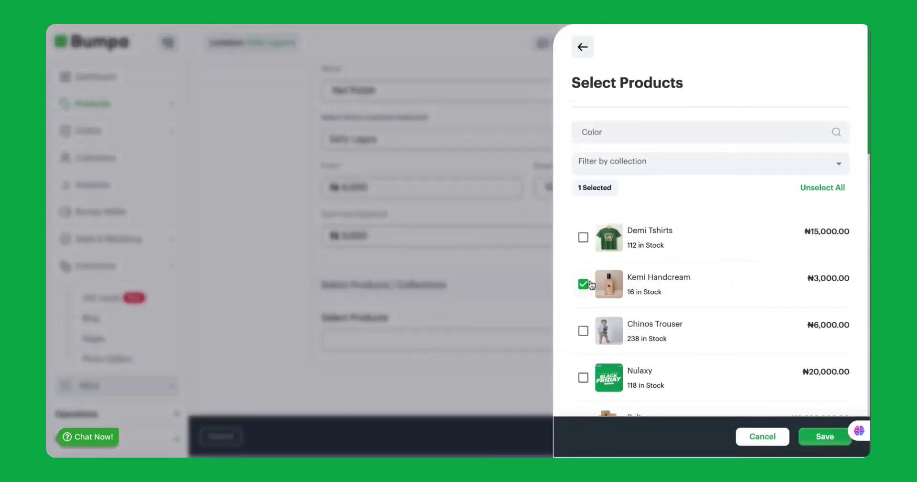
{"action": "left_click", "coordinate": [825, 437]}
{"action": "scroll", "coordinate": [561, 282], "scroll_direction": "down", "scroll_amount": 3}
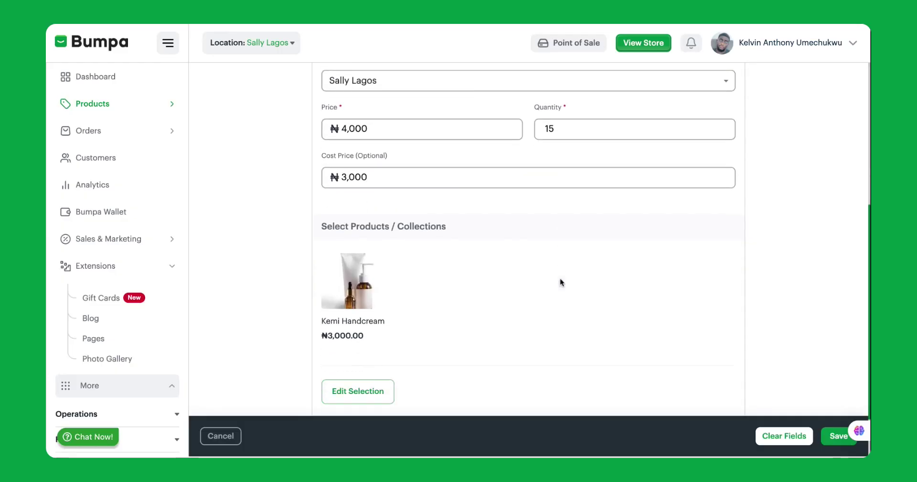
{"action": "left_click", "coordinate": [824, 437]}
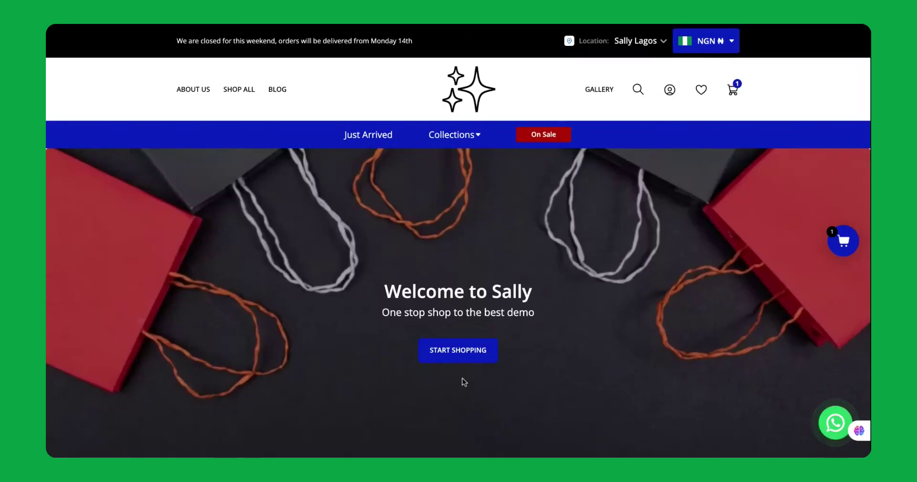
On the Sally storefront, open the Kemi Handcream product page from the Just Arrived Products
{"action": "scroll", "coordinate": [463, 380], "scroll_direction": "down", "scroll_amount": 5}
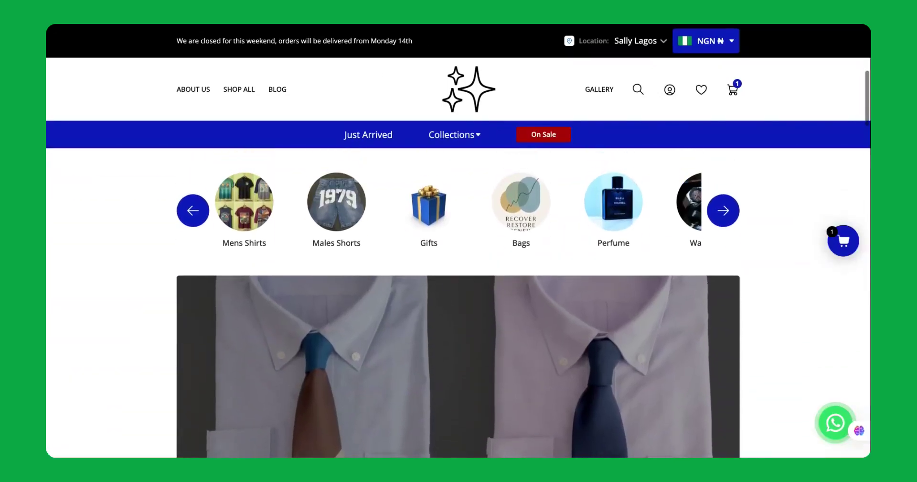
{"action": "scroll", "coordinate": [458, 303], "scroll_direction": "down", "scroll_amount": 10}
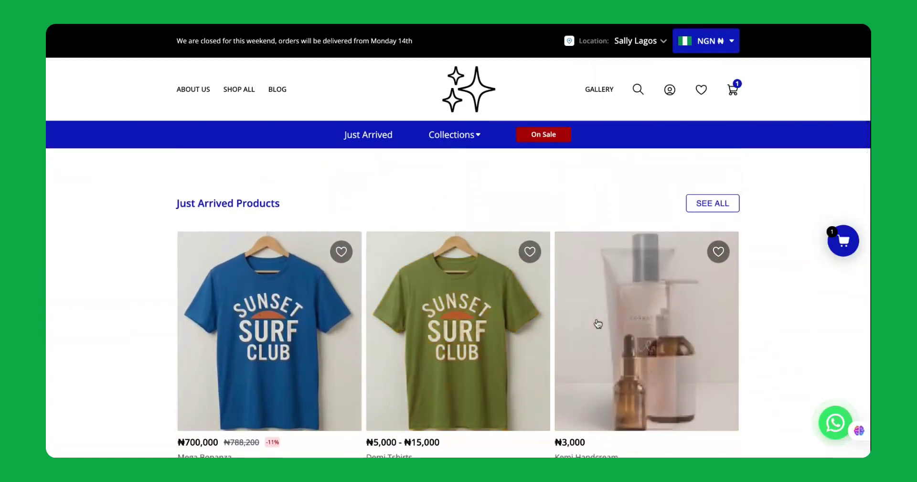
{"action": "scroll", "coordinate": [636, 332], "scroll_direction": "down", "scroll_amount": 1}
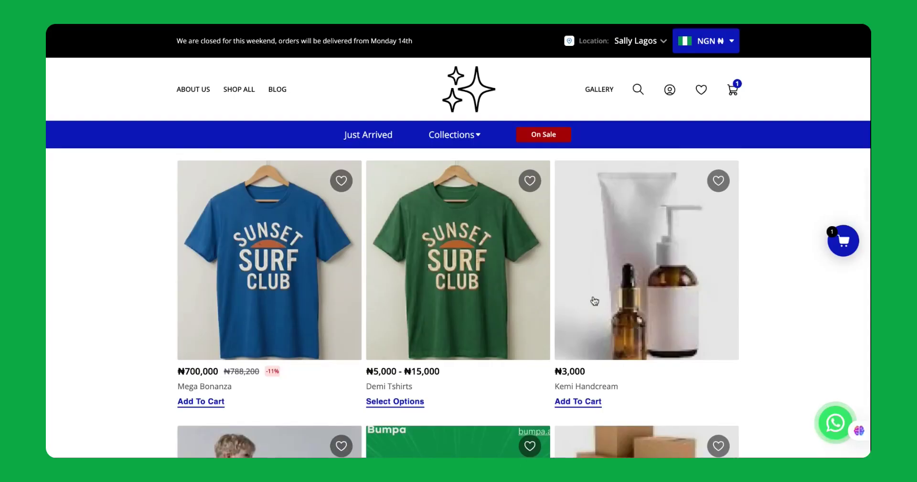
{"action": "left_click", "coordinate": [630, 289]}
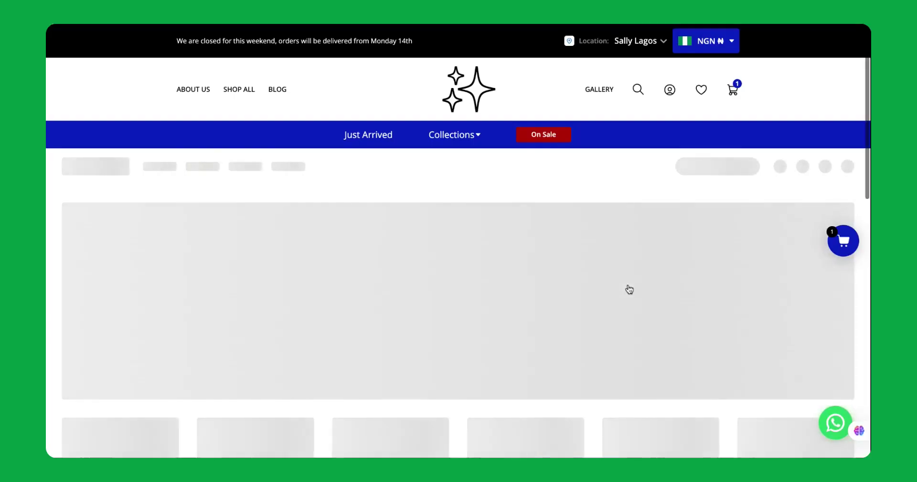
{"action": "scroll", "coordinate": [629, 289], "scroll_direction": "down", "scroll_amount": 4}
{"action": "scroll", "coordinate": [607, 210], "scroll_direction": "down", "scroll_amount": 1}
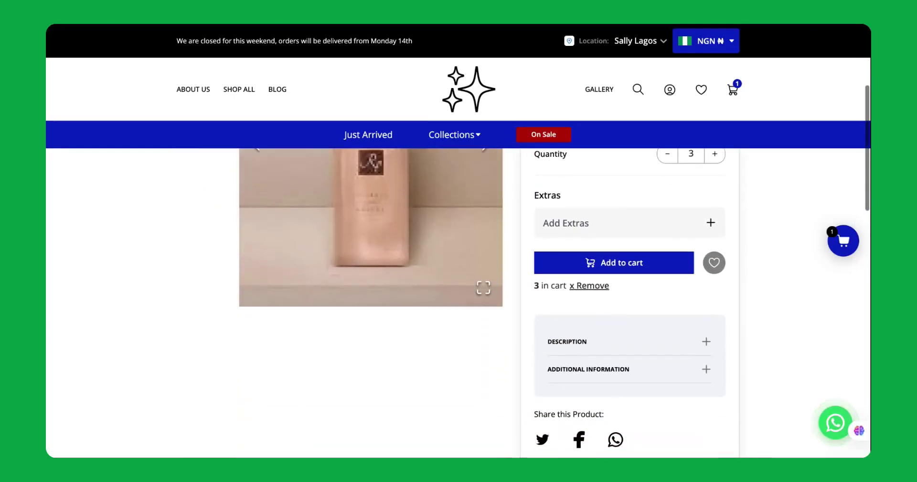
Add three Kemi Handcream units to the cart without any extras
{"action": "left_click", "coordinate": [607, 239]}
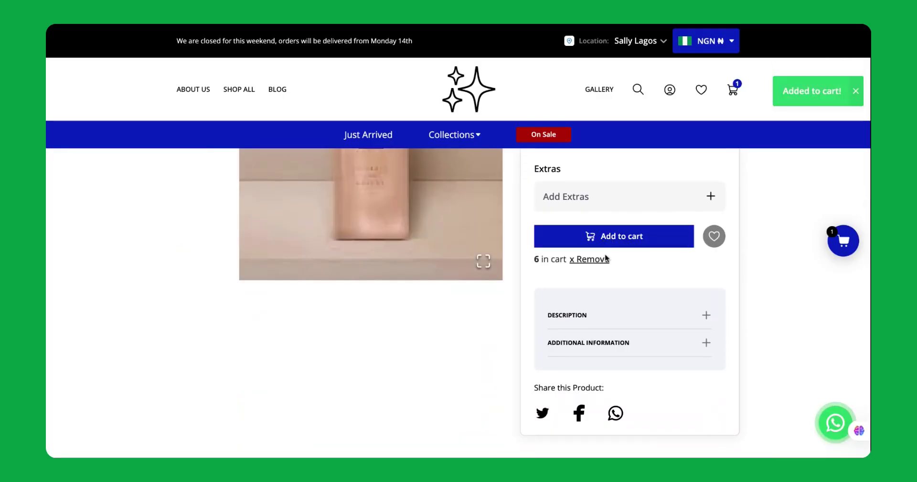
{"action": "scroll", "coordinate": [639, 344], "scroll_direction": "down", "scroll_amount": 1}
{"action": "scroll", "coordinate": [652, 257], "scroll_direction": "up", "scroll_amount": 4}
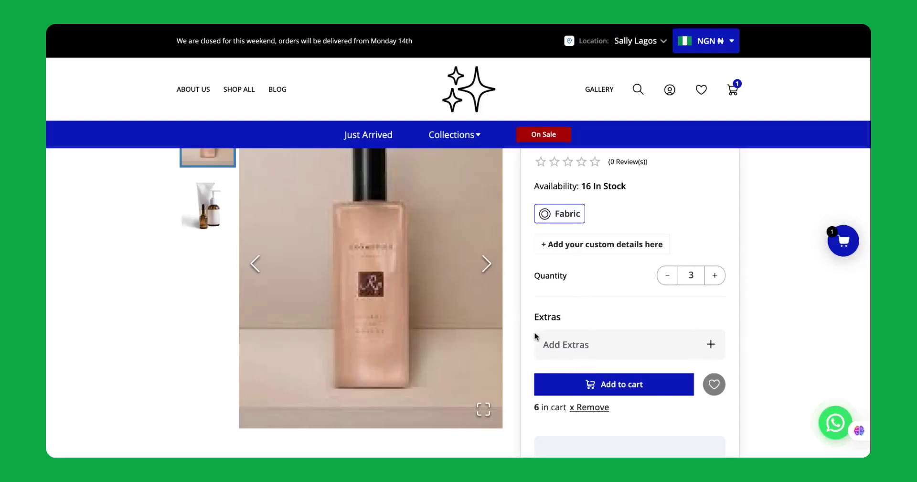
Add three Nail Polish and two Cuticle Oil as extras to the Kemi Handcream
{"action": "left_click", "coordinate": [576, 353]}
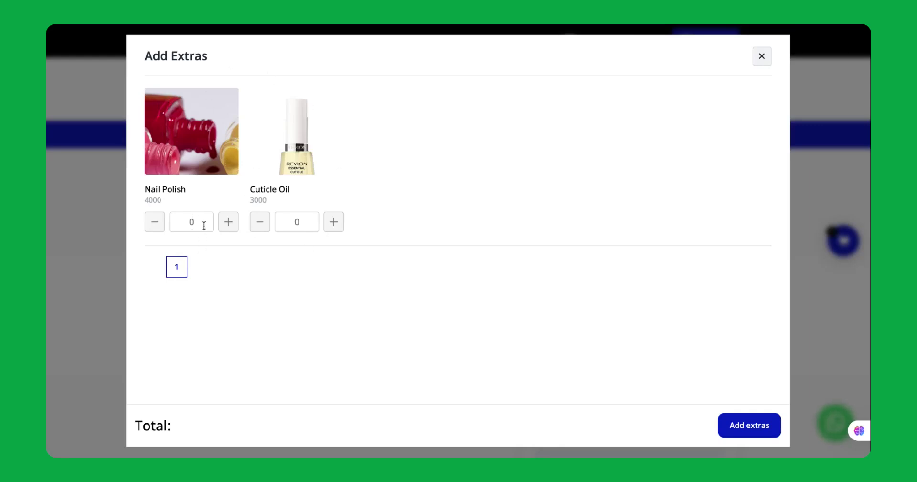
{"action": "type", "text": "1"}
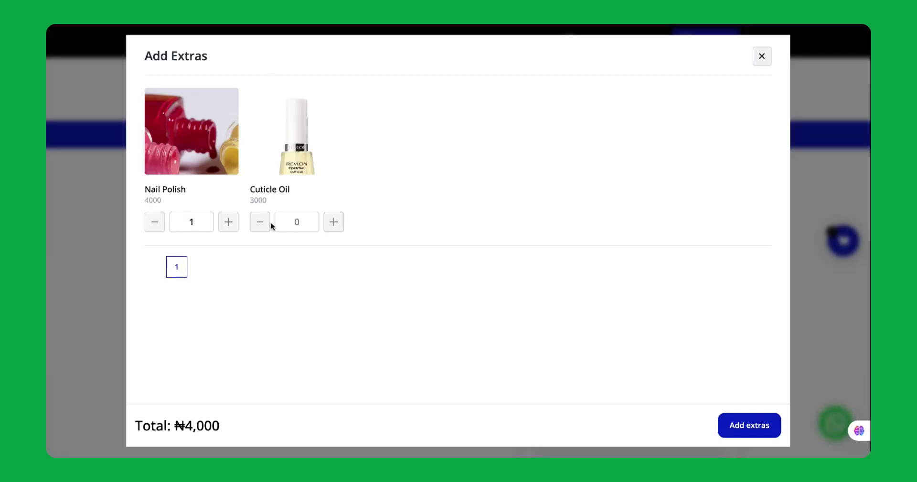
{"action": "type", "text": "2"}
{"action": "key", "text": "BackSpace"}
{"action": "type", "text": "3"}
{"action": "left_click", "coordinate": [736, 424]}
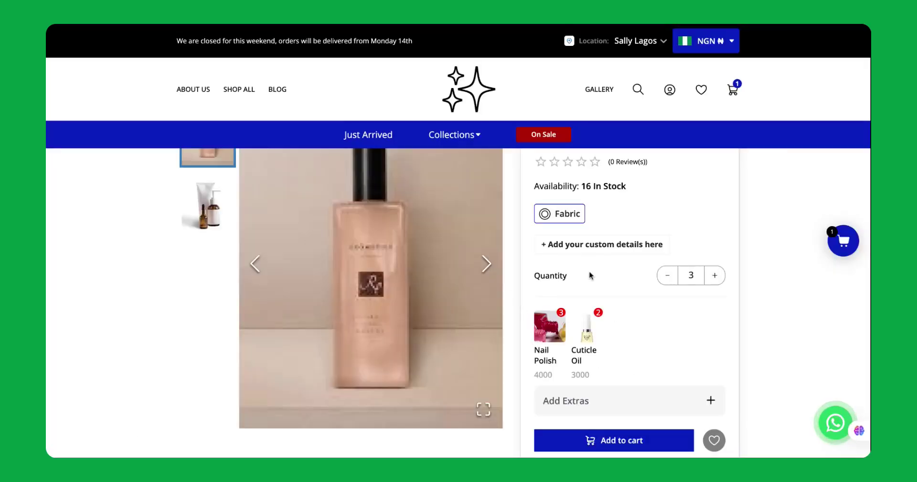
Add three Kemi Handcream units with the selected Nail Polish and Cuticle Oil extras to the cart
{"action": "scroll", "coordinate": [606, 328], "scroll_direction": "down", "scroll_amount": 3}
{"action": "scroll", "coordinate": [606, 336], "scroll_direction": "up", "scroll_amount": 3}
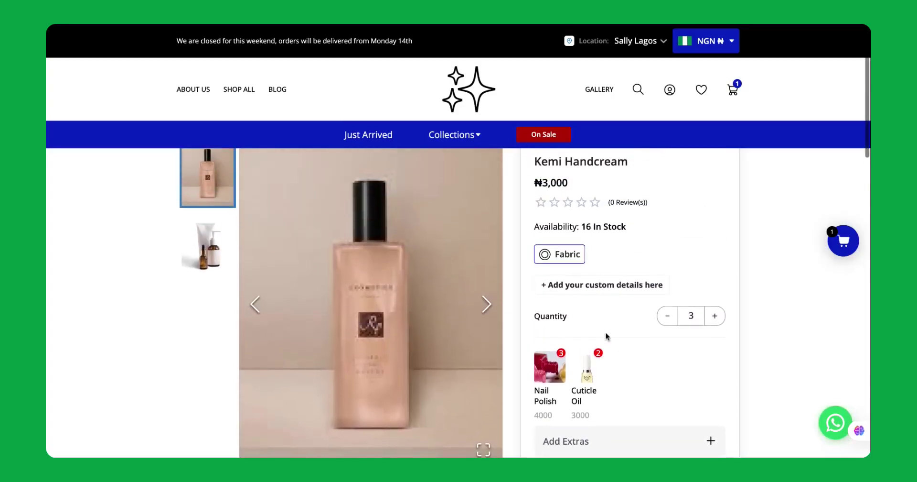
{"action": "scroll", "coordinate": [609, 334], "scroll_direction": "down", "scroll_amount": 3}
{"action": "left_click", "coordinate": [614, 349]}
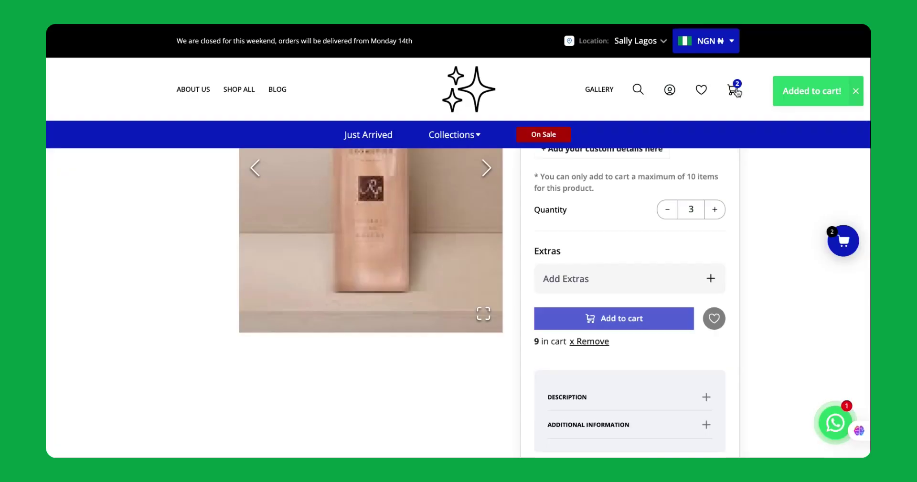
Open the cart, review the add-ons listed under the Kemi Handcream item, and close the cart
{"action": "left_click", "coordinate": [731, 91]}
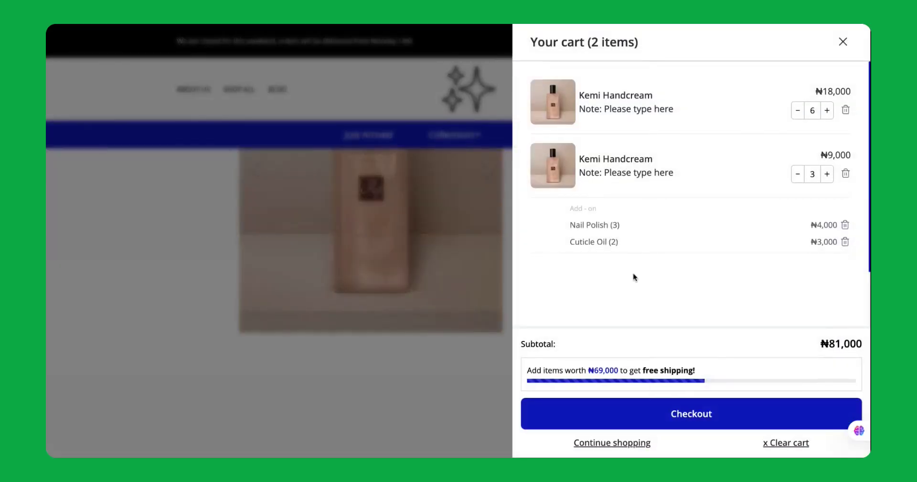
{"action": "scroll", "coordinate": [634, 276], "scroll_direction": "down", "scroll_amount": 1}
{"action": "scroll", "coordinate": [612, 219], "scroll_direction": "up", "scroll_amount": 1}
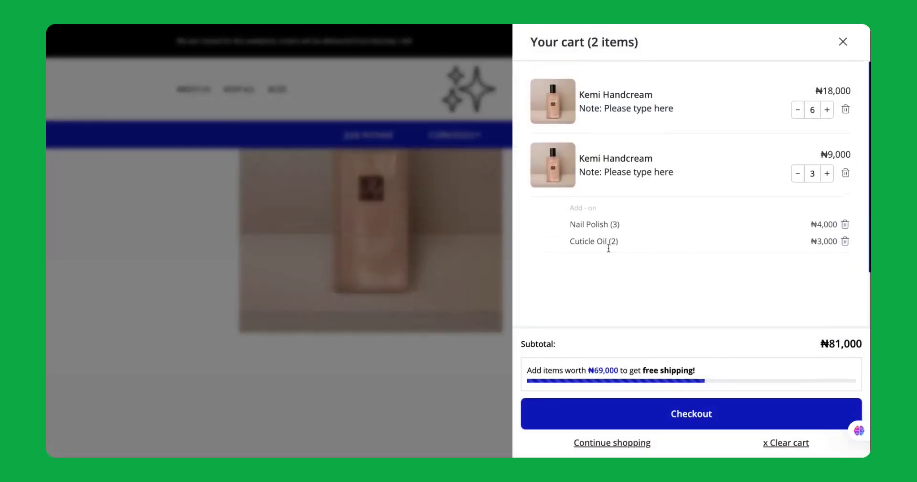
{"action": "scroll", "coordinate": [613, 290], "scroll_direction": "down", "scroll_amount": 1}
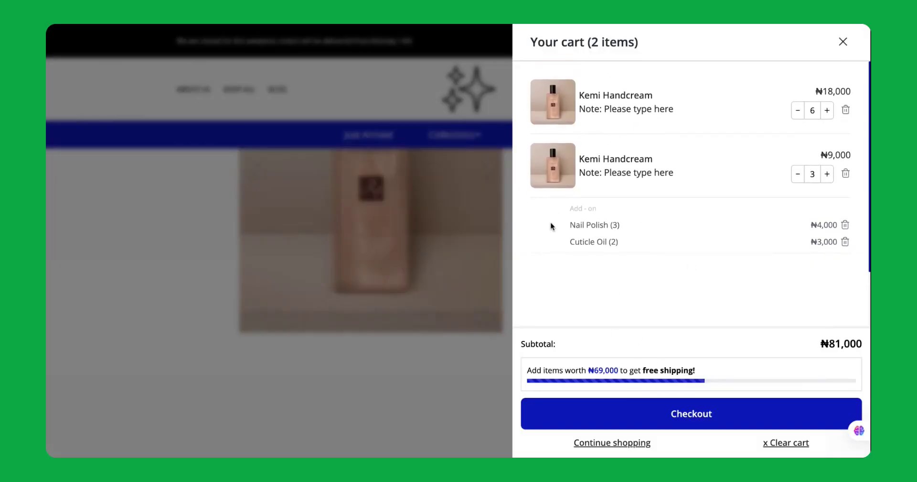
{"action": "scroll", "coordinate": [608, 312], "scroll_direction": "down", "scroll_amount": 3}
{"action": "scroll", "coordinate": [604, 235], "scroll_direction": "up", "scroll_amount": 3}
{"action": "left_click", "coordinate": [853, 47]}
{"action": "scroll", "coordinate": [510, 147], "scroll_direction": "up", "scroll_amount": 4}
{"action": "scroll", "coordinate": [457, 76], "scroll_direction": "down", "scroll_amount": 10}
{"action": "scroll", "coordinate": [463, 52], "scroll_direction": "up", "scroll_amount": 10}
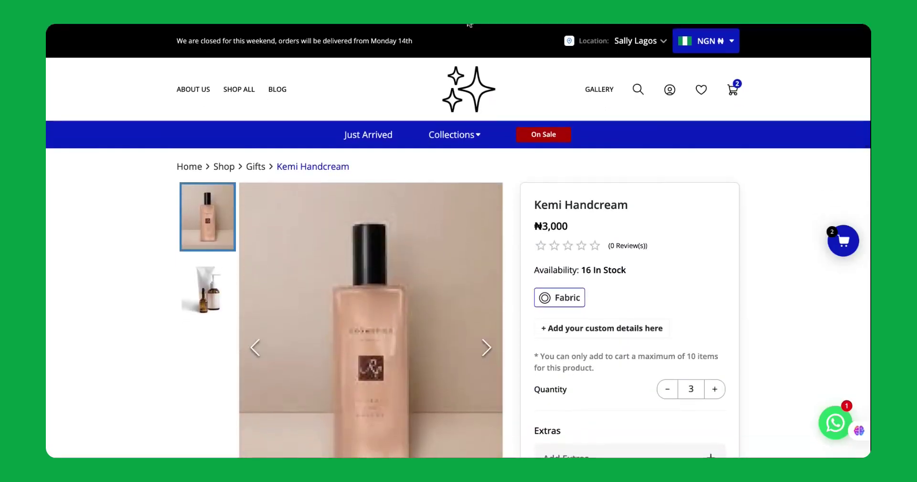